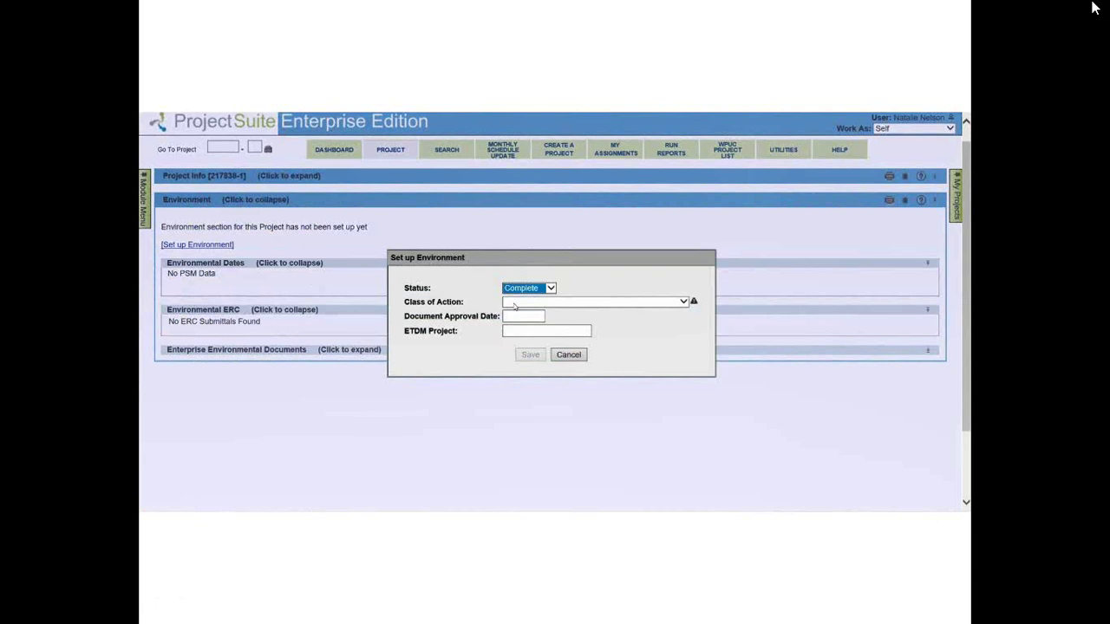
Save the environment setup with Class of Action Type 2 Categorical Exclusion [Major] and Document Approval Date 05/01/2018
left_click(514, 304)
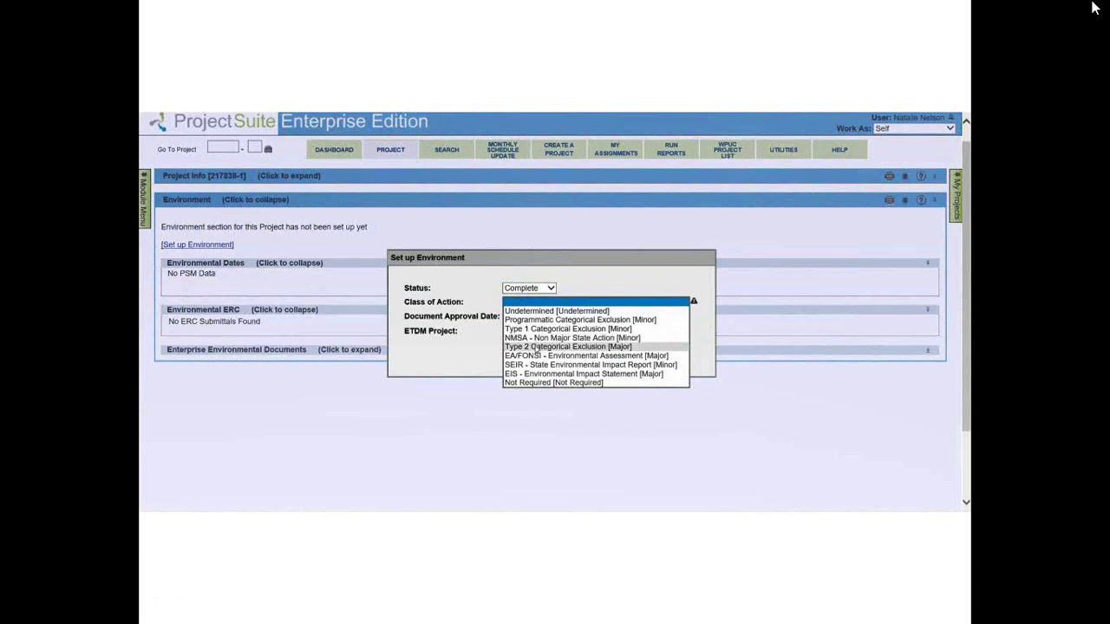
left_click(537, 347)
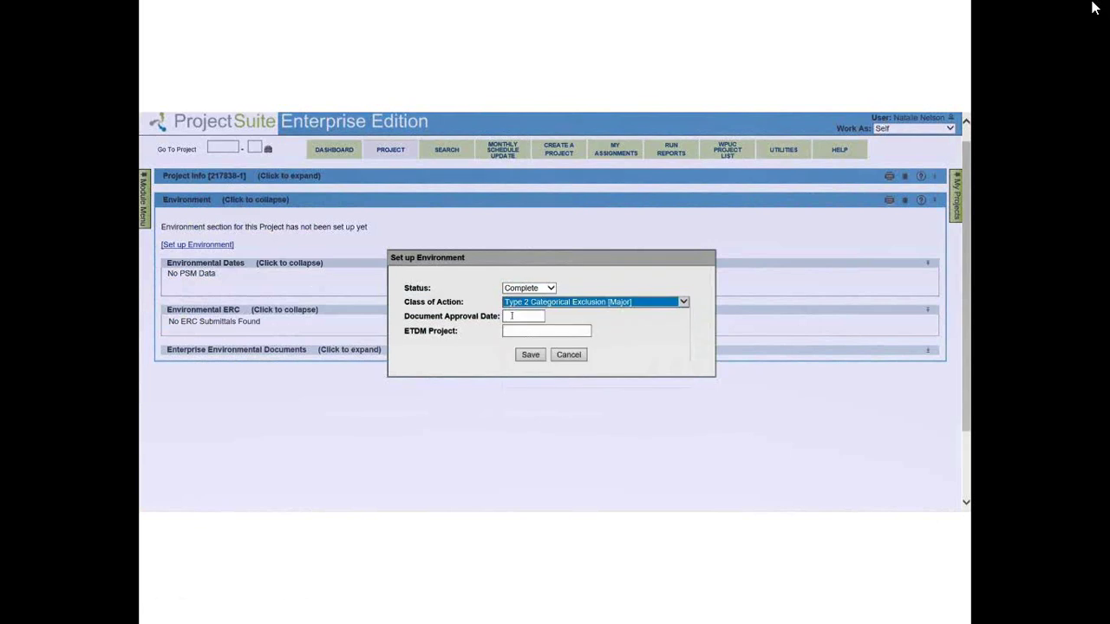
left_click(512, 315)
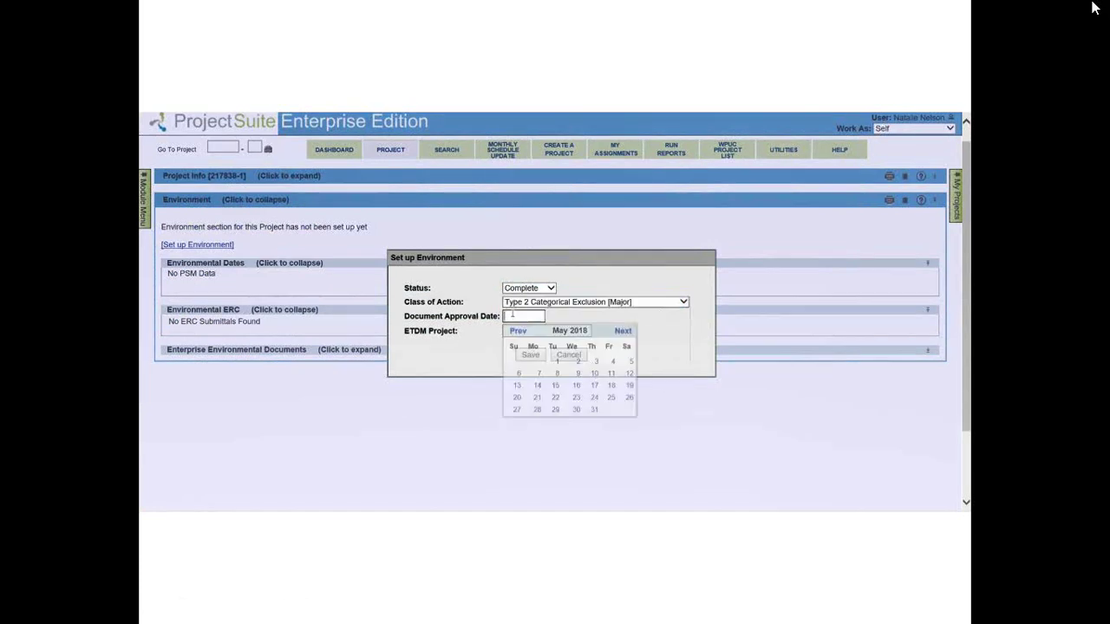
left_click(557, 362)
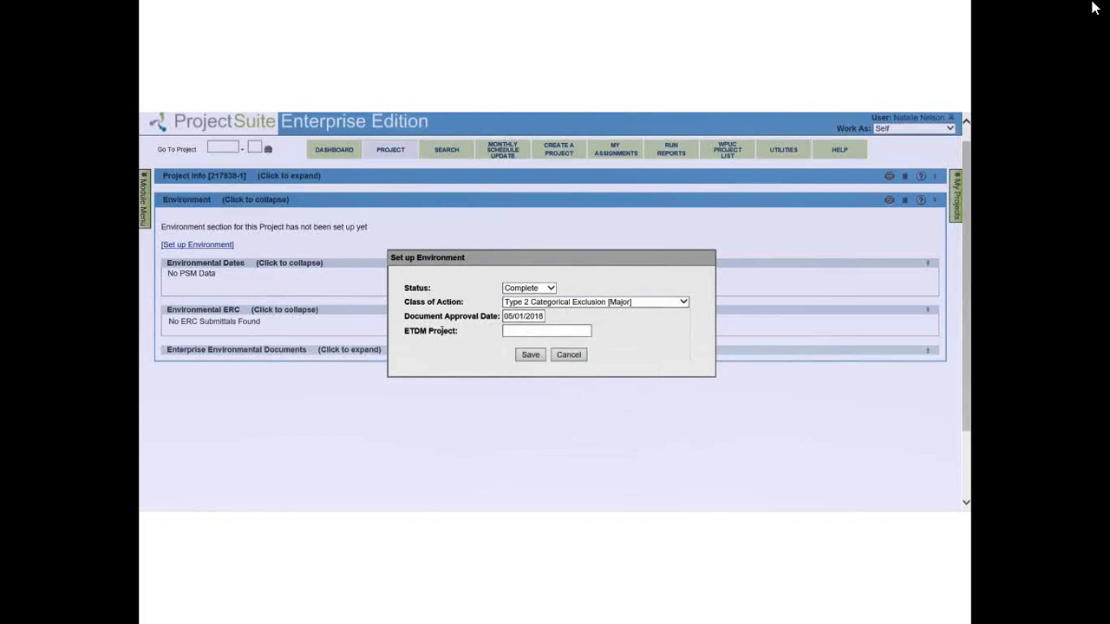
left_click(527, 357)
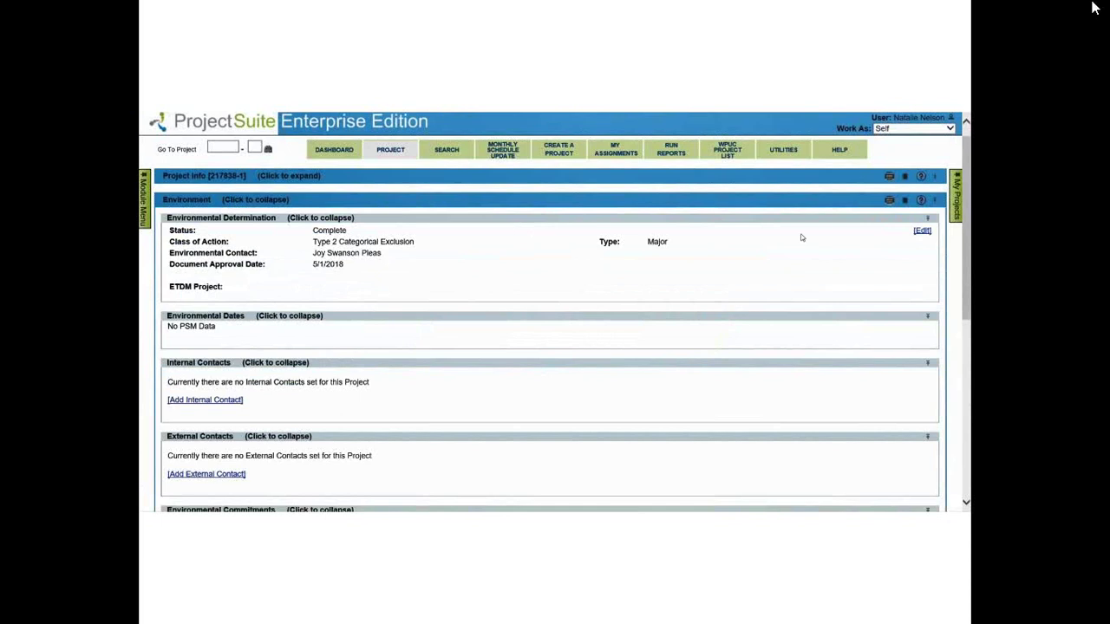
Review the editable fields of the project's environmental determination and close them without changes
left_click(925, 232)
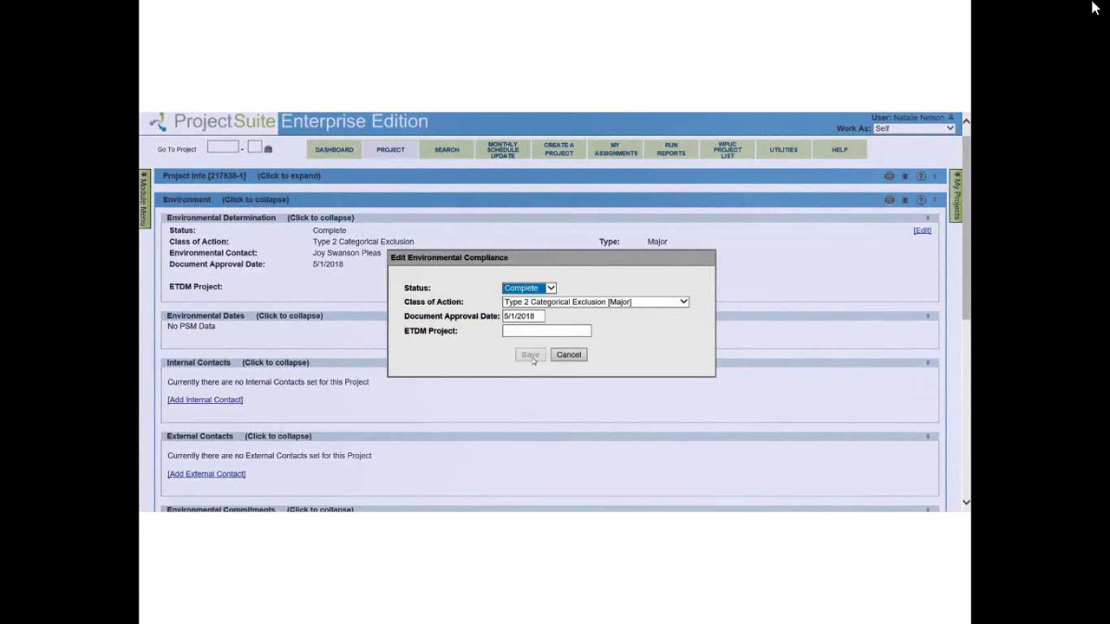
left_click(569, 354)
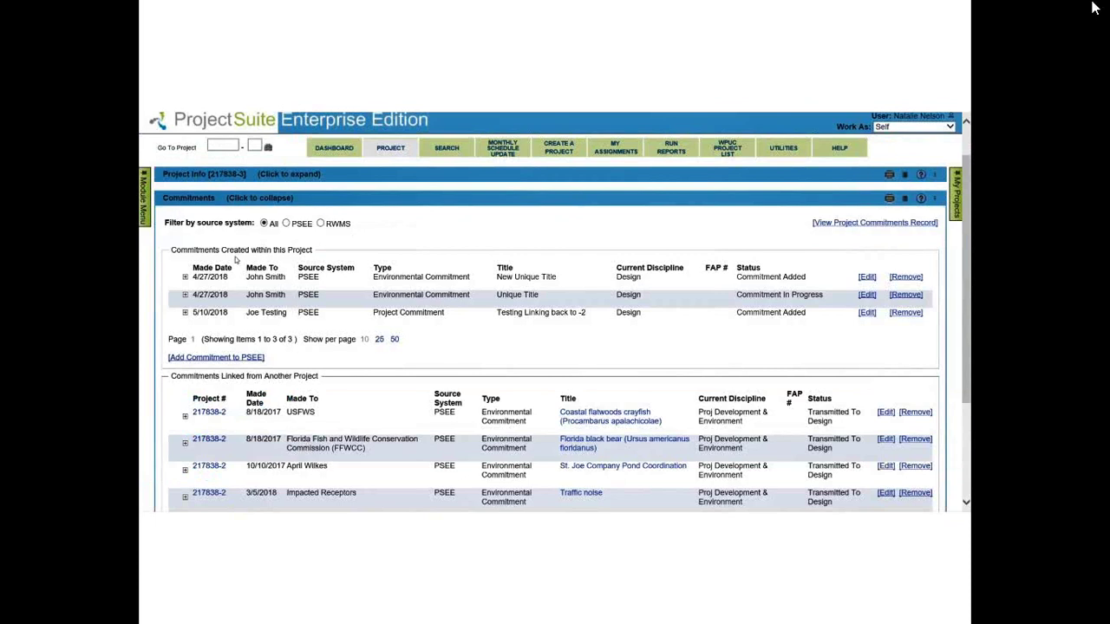
Start a new PSEE commitment of type Environmental Commitment, affecting no other environmental commitment, with the title "title 4"
left_click(208, 362)
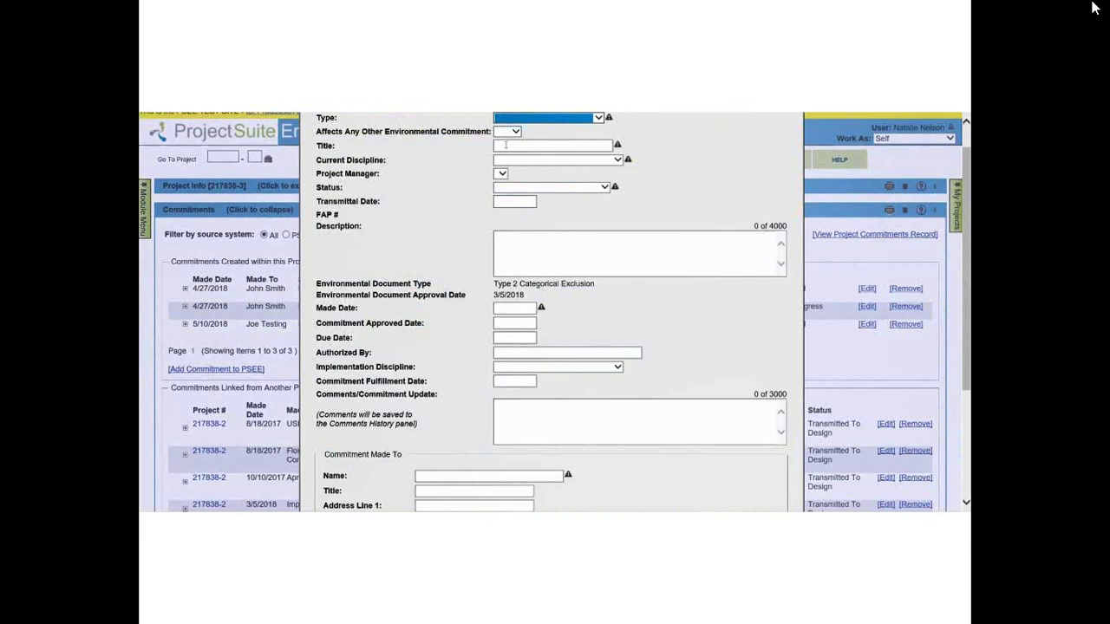
left_click(598, 118)
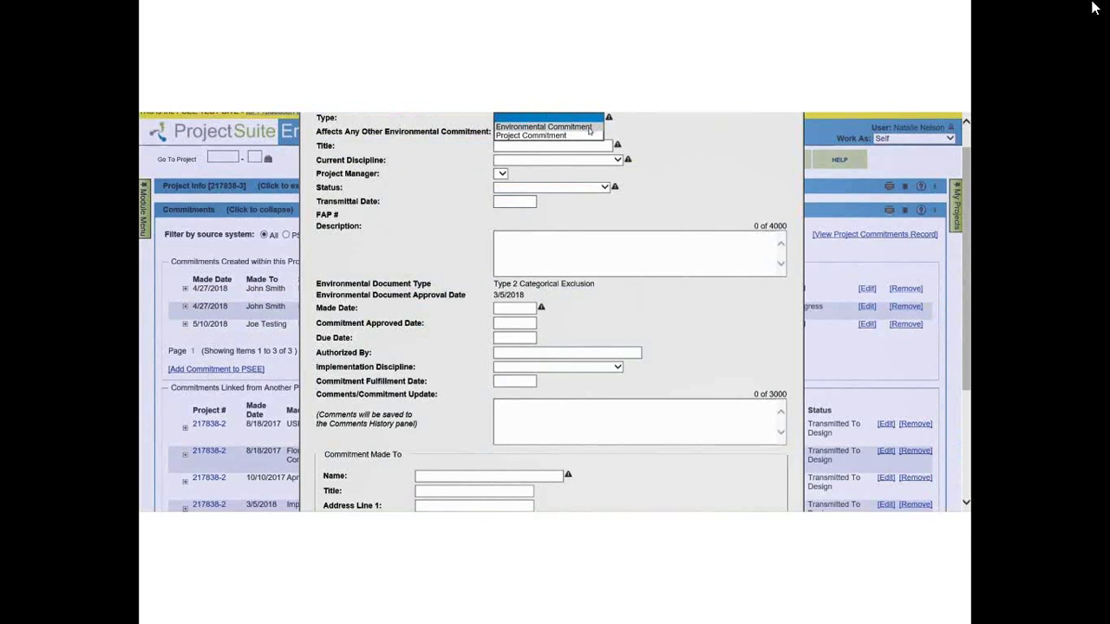
left_click(588, 127)
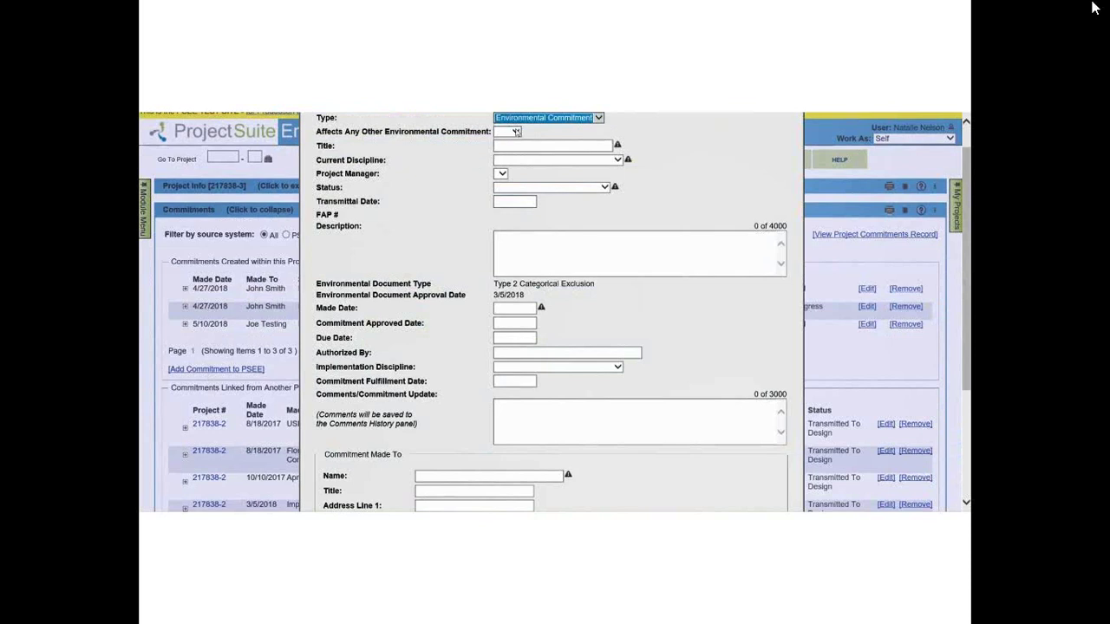
left_click(516, 132)
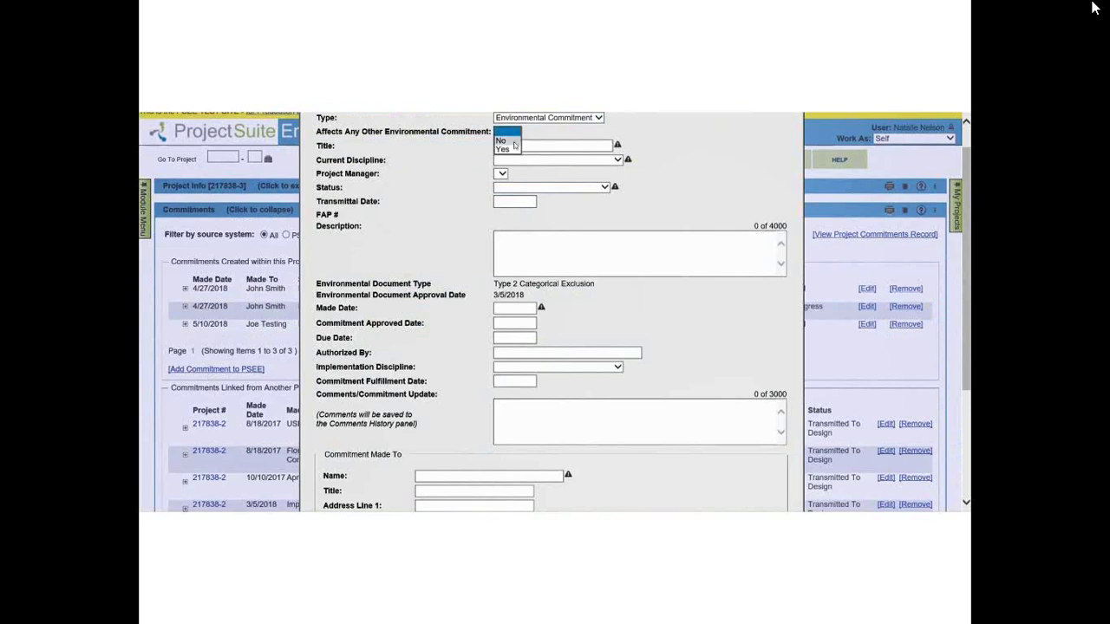
left_click(513, 141)
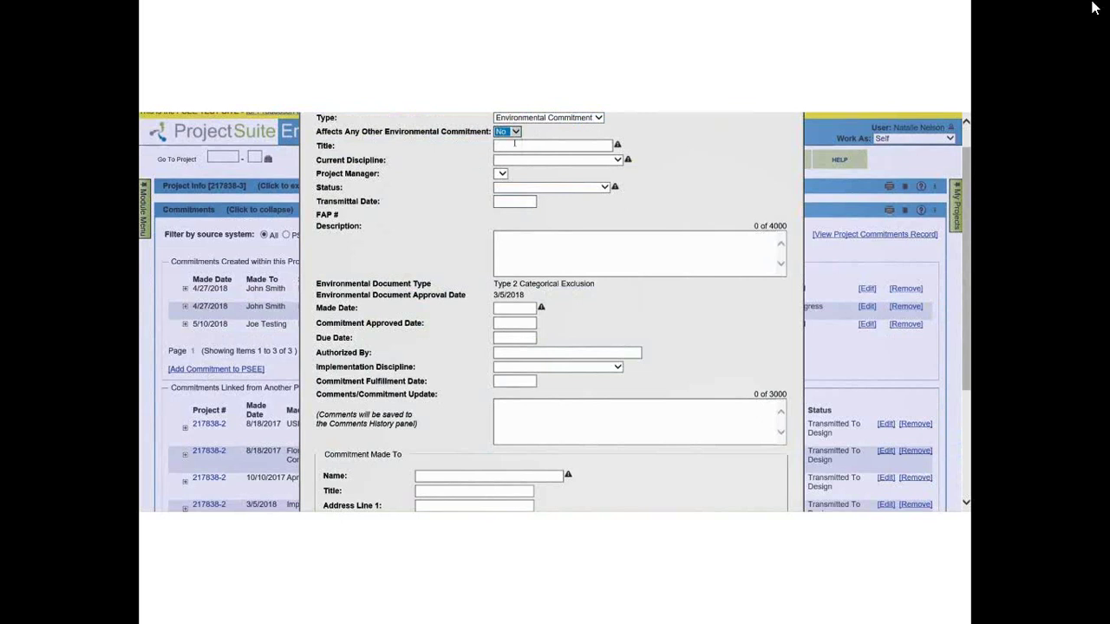
left_click(515, 145)
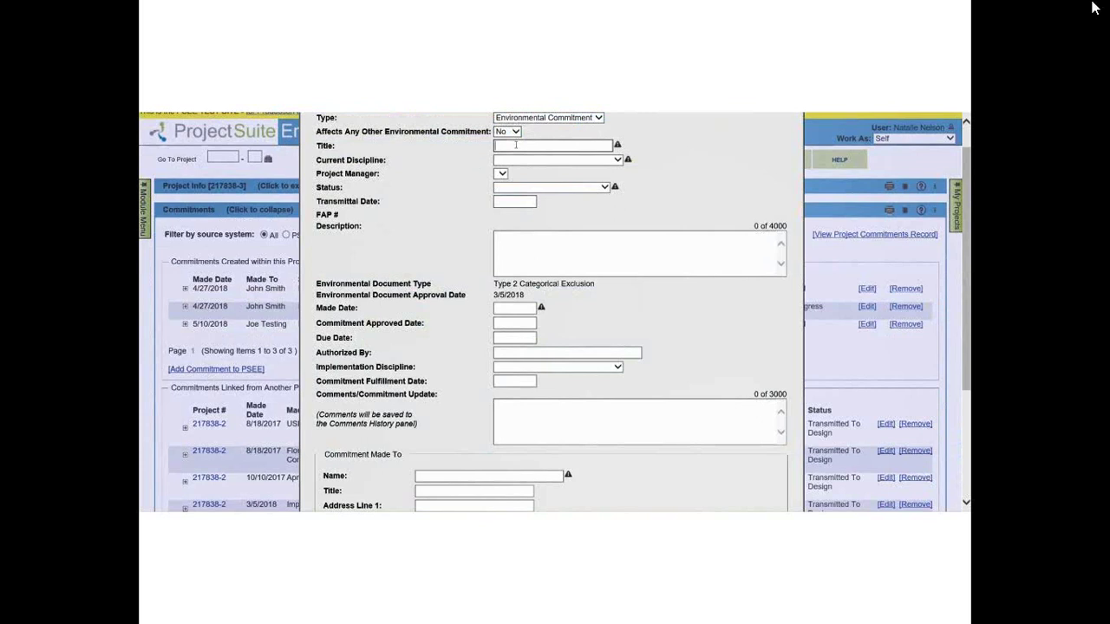
type("title 4")
Set the commitment's Current Discipline to Proj Development & Environment, assign the project manager, and set the status to Commitment Added, leaving Transmittal Date blank
left_click(516, 159)
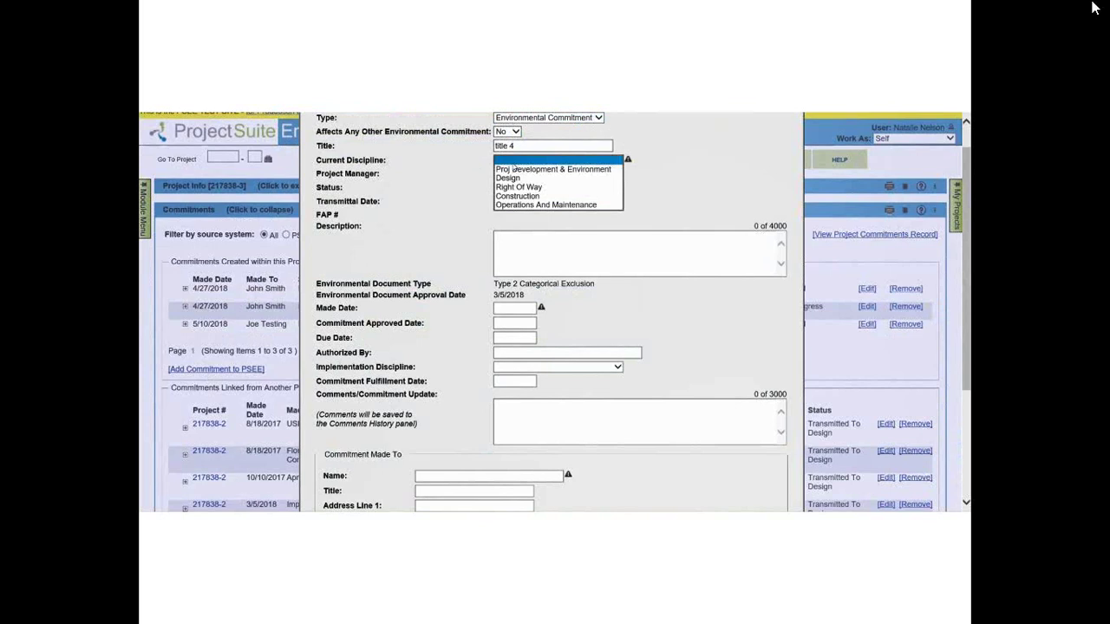
left_click(520, 169)
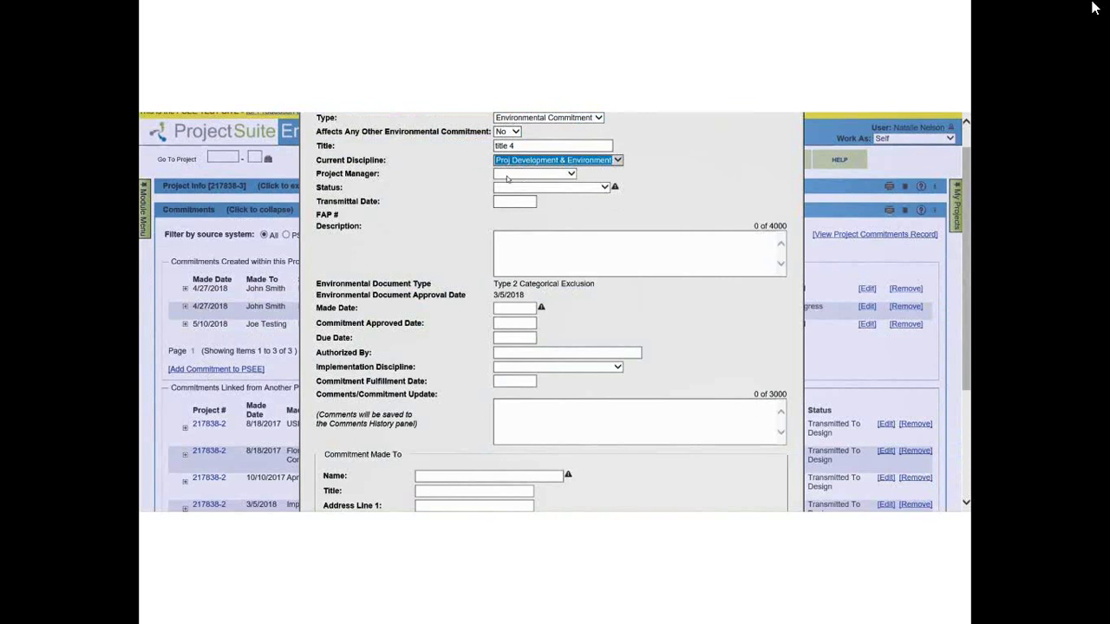
left_click(507, 175)
left_click(512, 185)
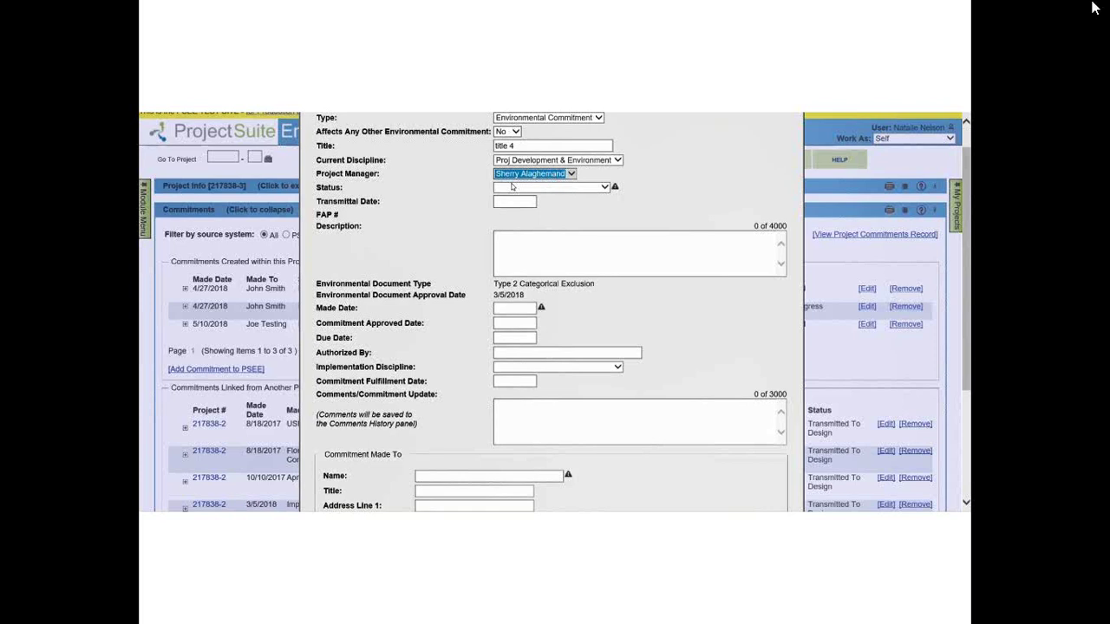
left_click(515, 189)
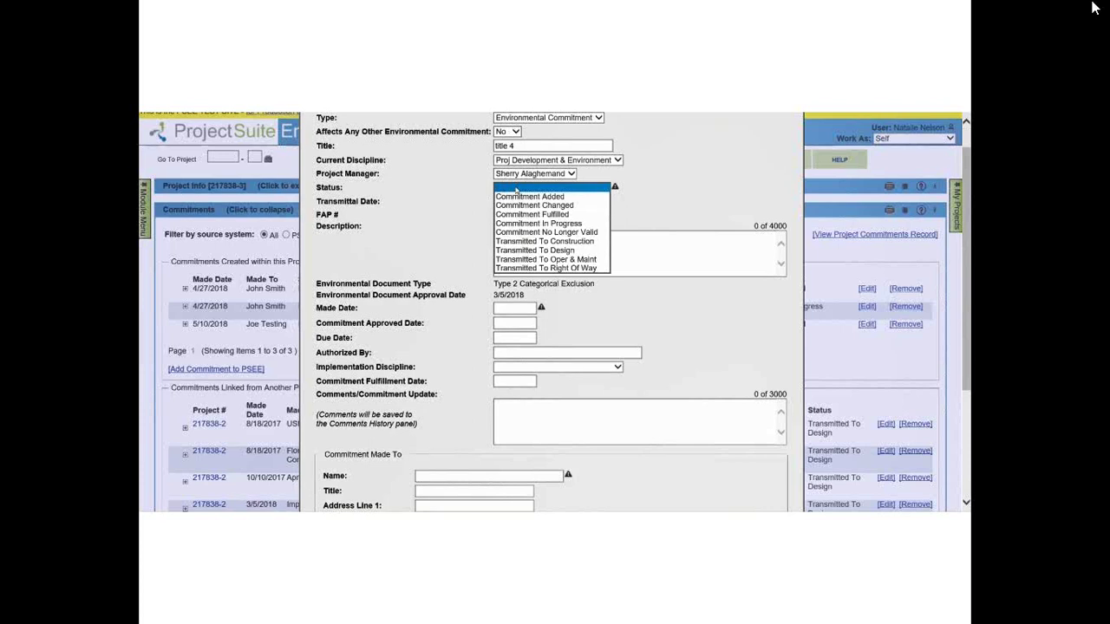
left_click(518, 196)
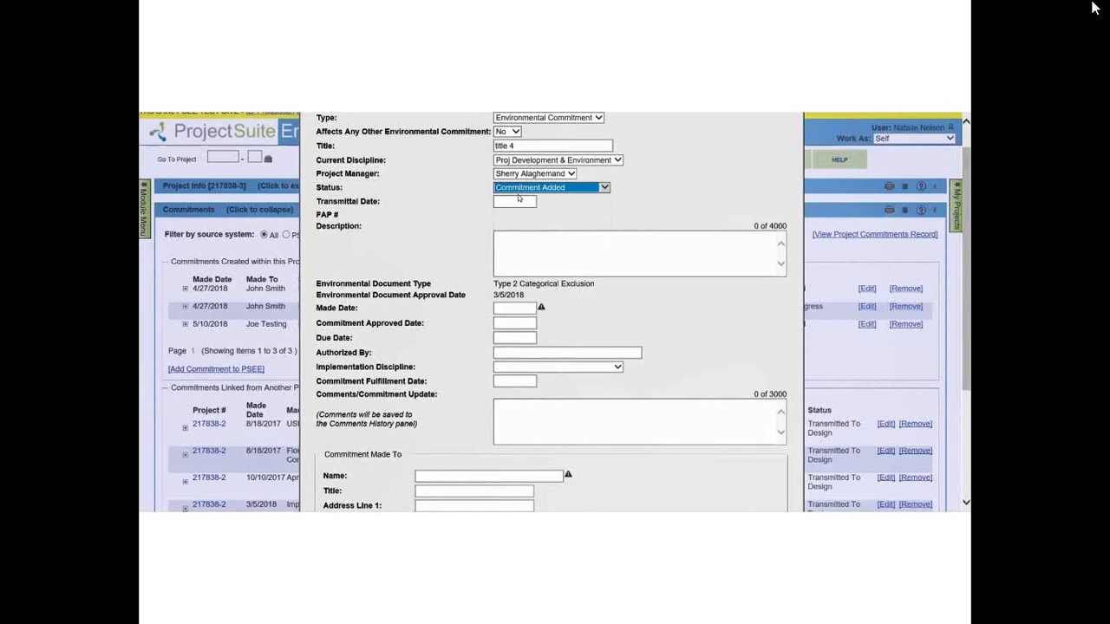
left_click(517, 202)
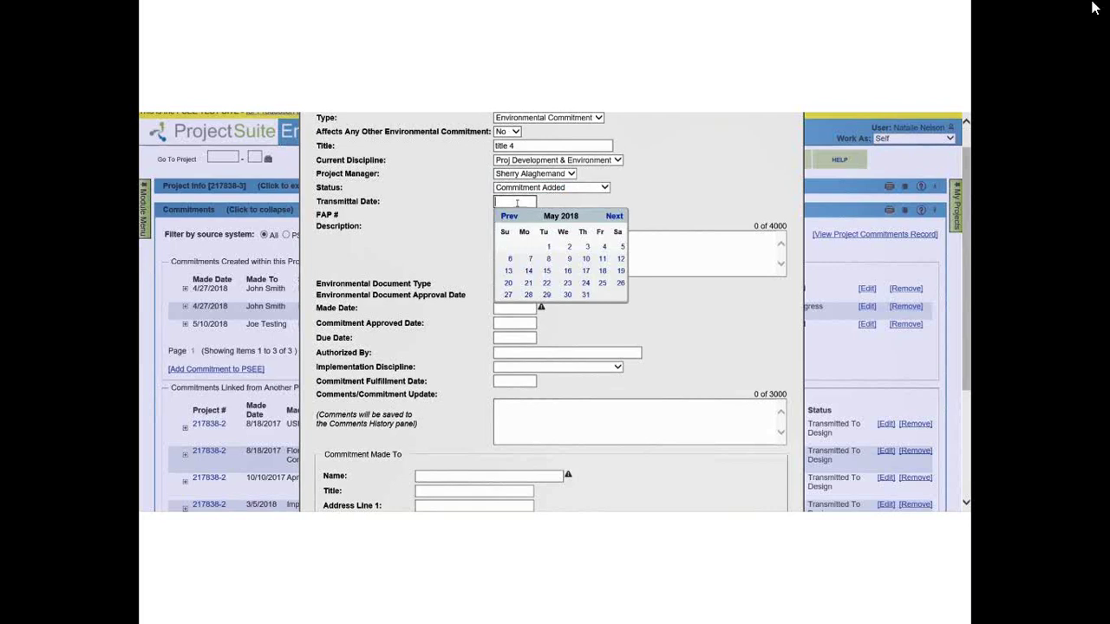
left_click(446, 215)
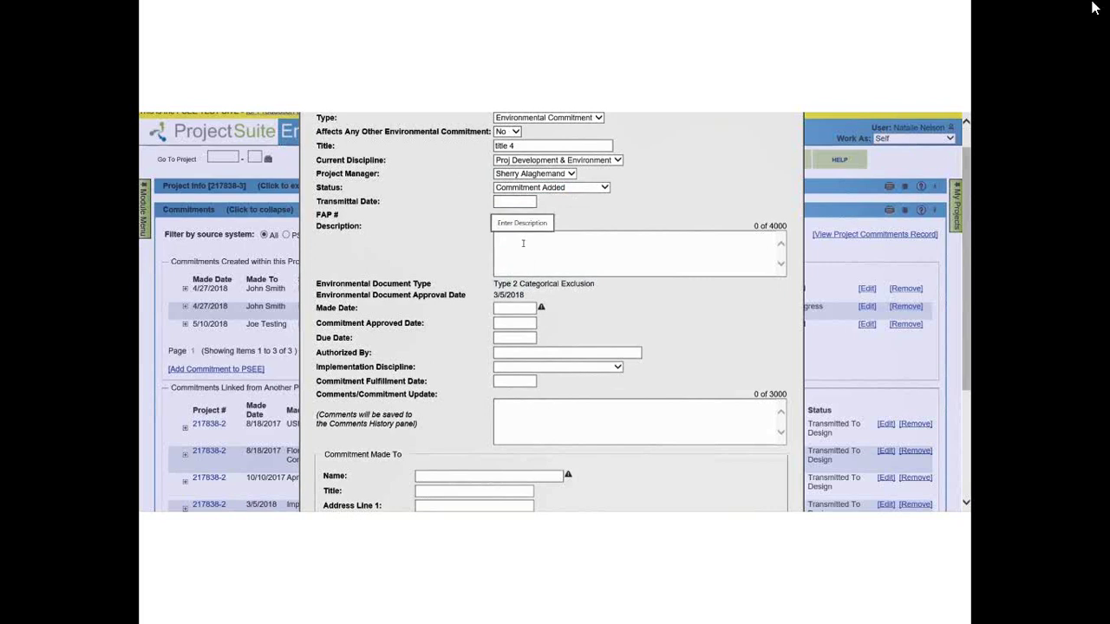
Enter the description "jjkghjghfgdffg", Made Date 05/01/2018 and Implementation Discipline Construction for the commitment
left_click(523, 242)
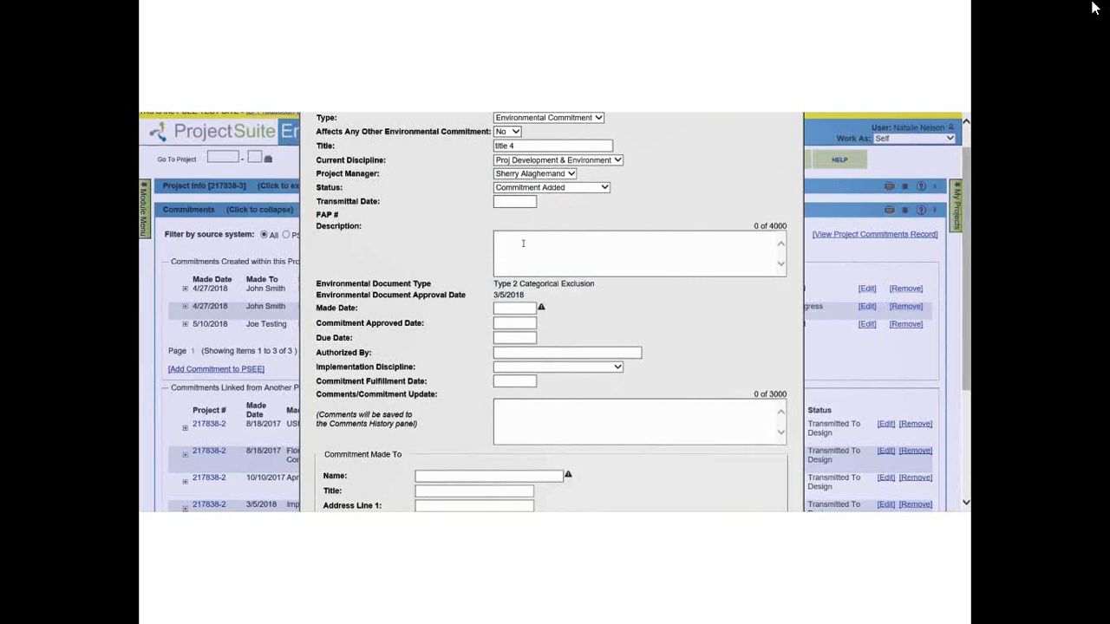
type("jjkghjghfgdffg")
left_click(504, 307)
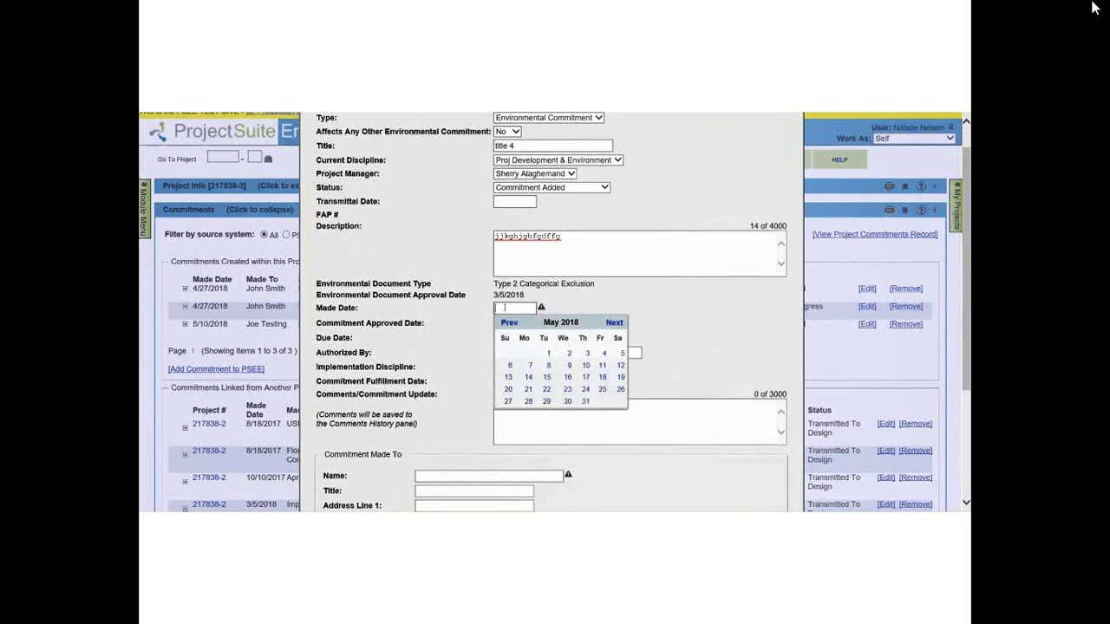
left_click(548, 353)
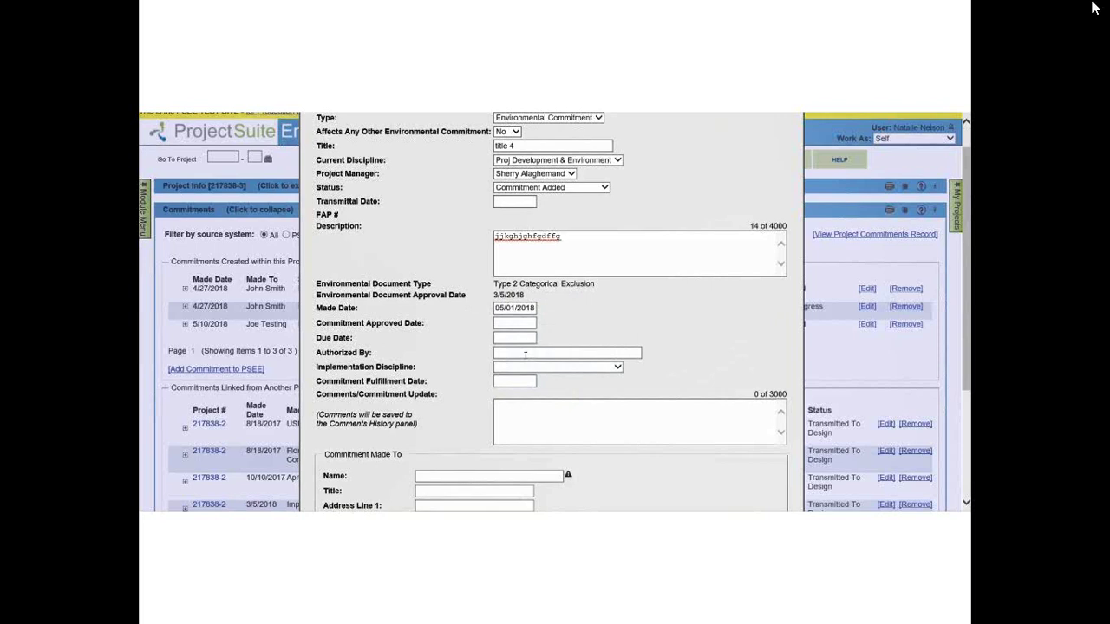
left_click(531, 368)
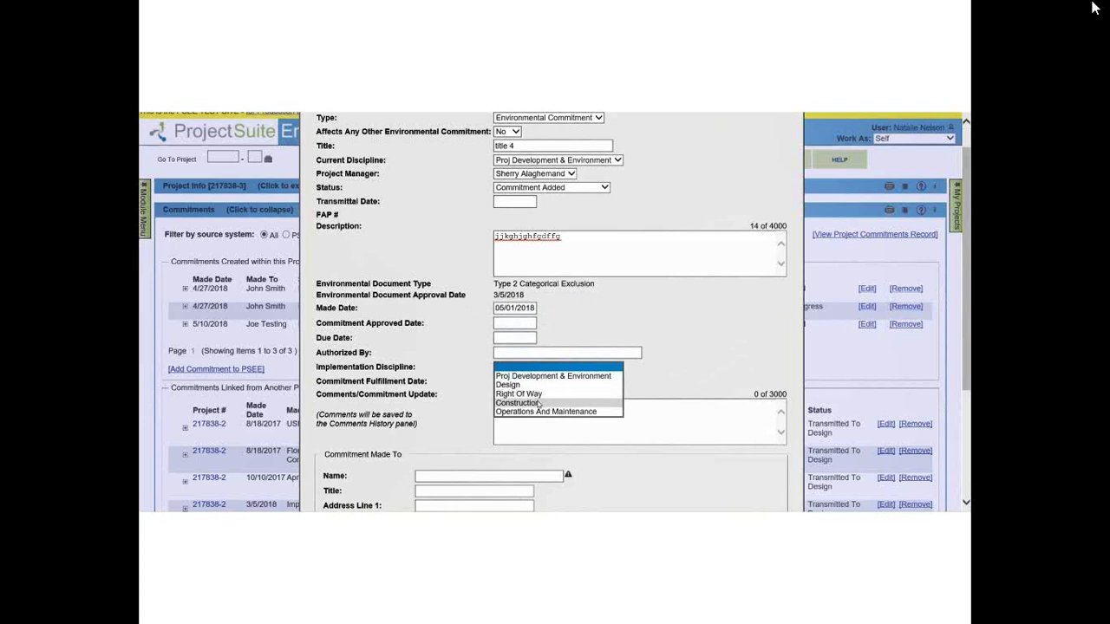
left_click(538, 403)
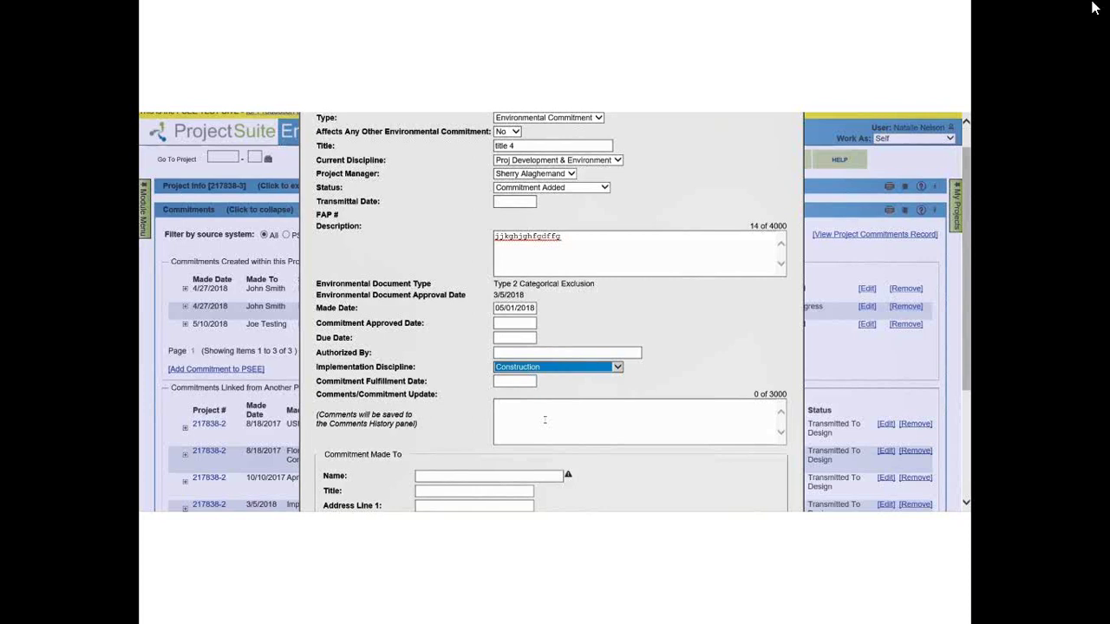
Fill in the Commitment Made To details by looking up an existing contact by first name, and save the commitment
left_click(458, 476)
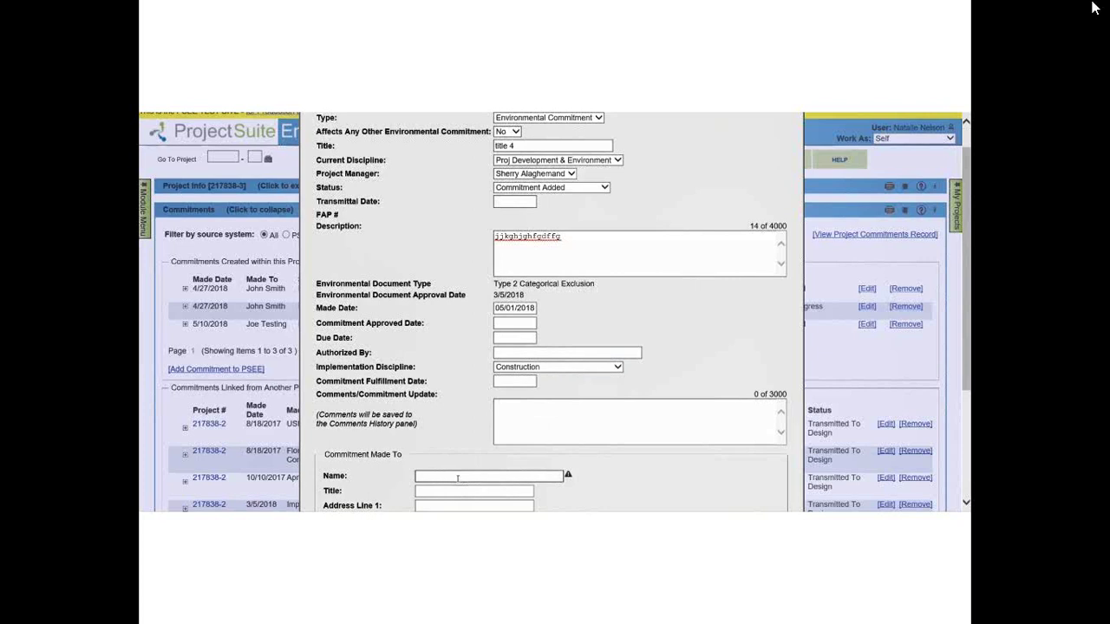
type("John")
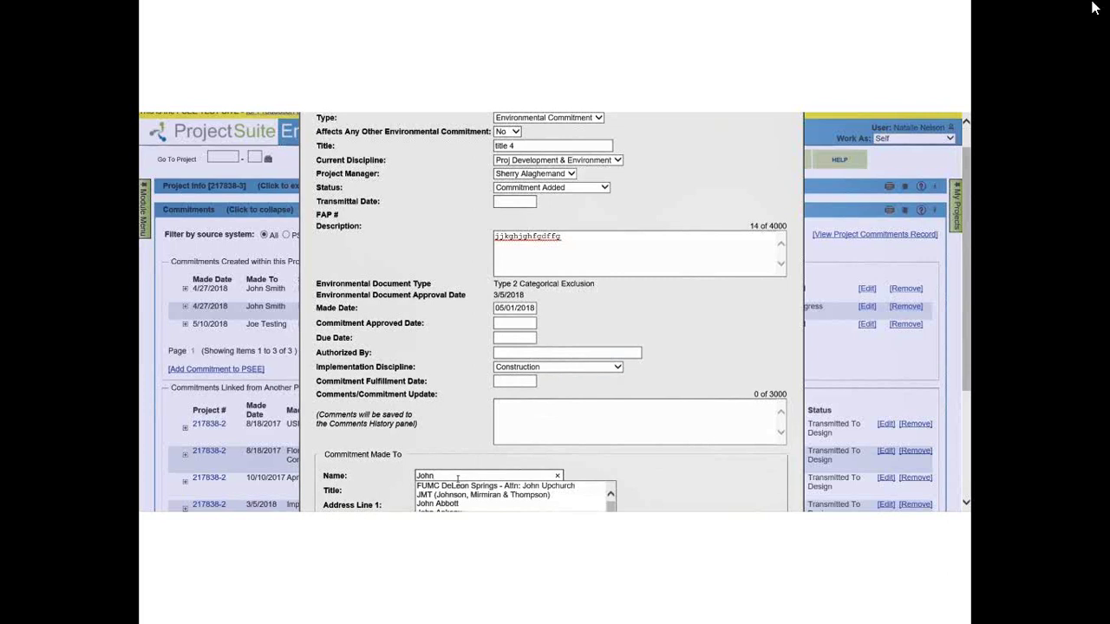
left_click(560, 504)
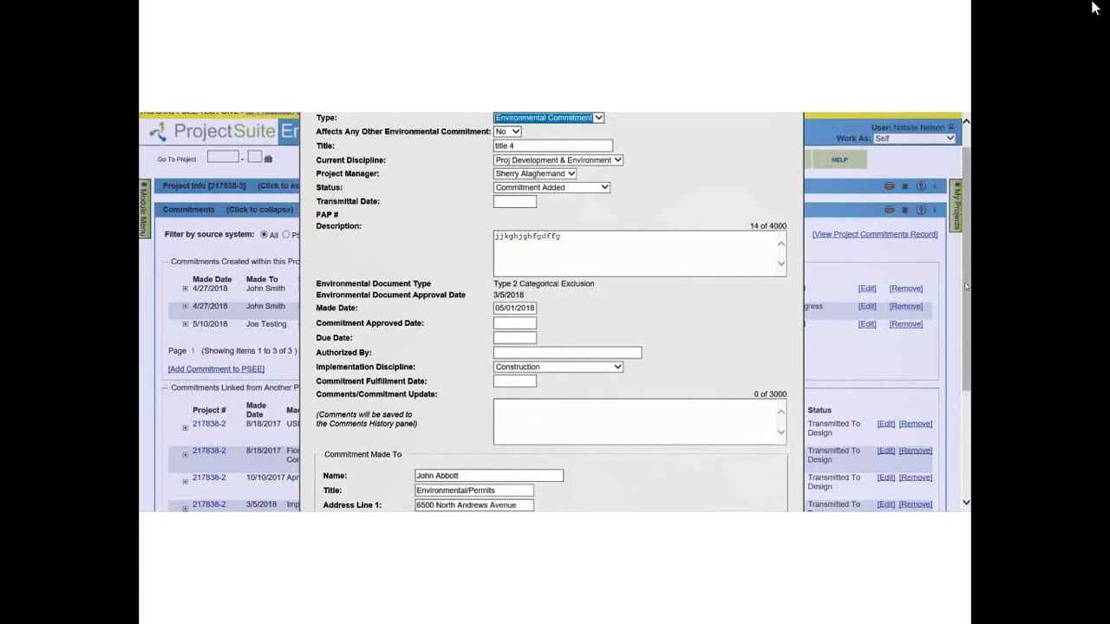
left_click_drag(966, 287, 964, 392)
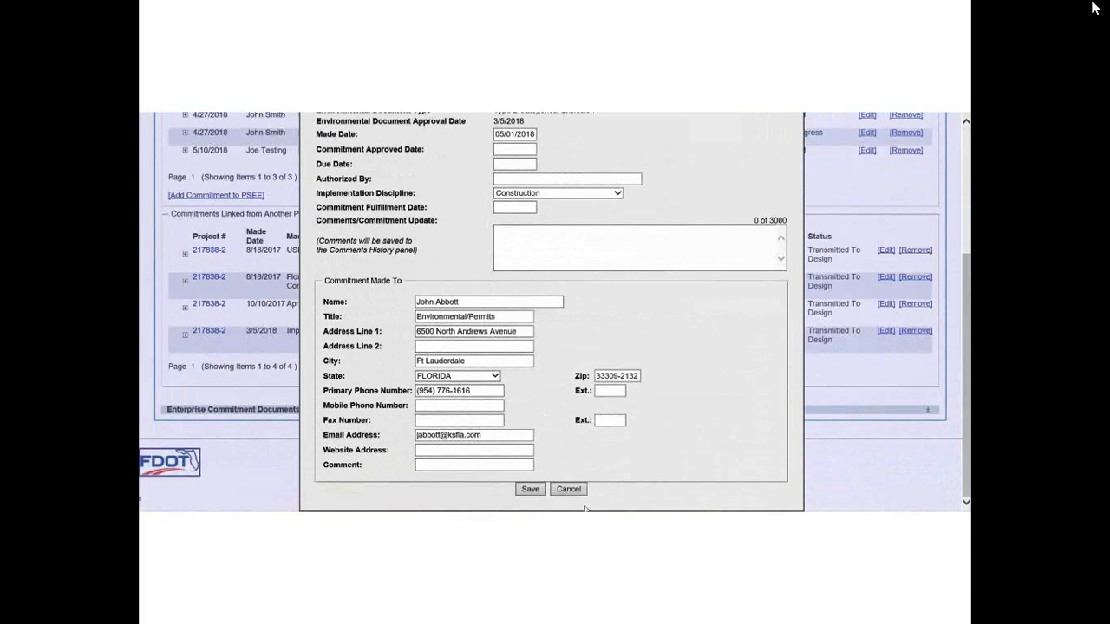
left_click(530, 489)
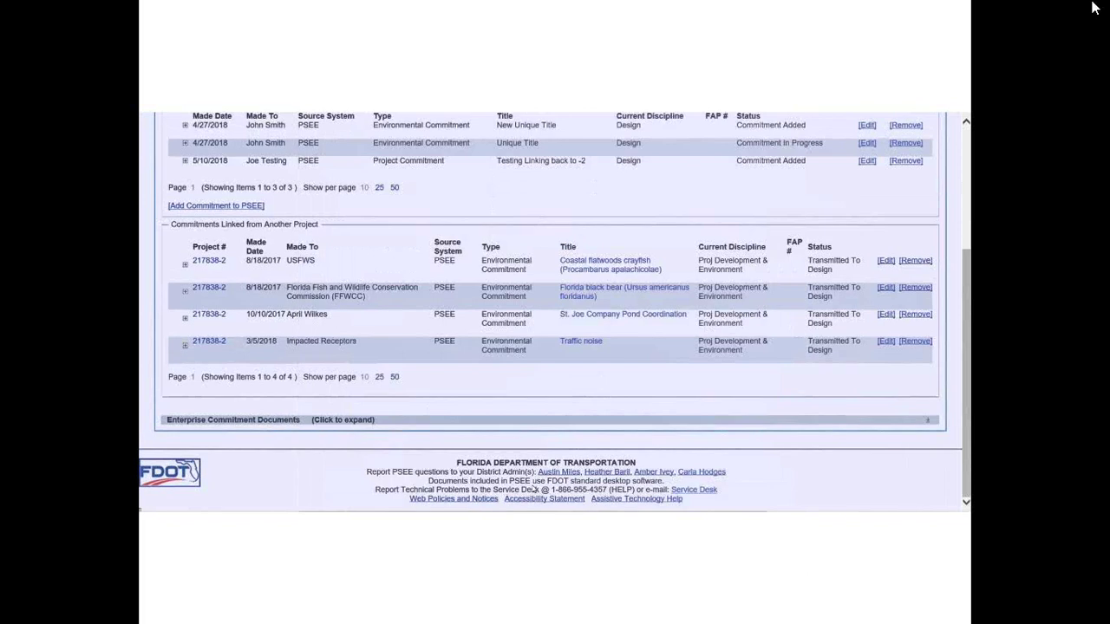